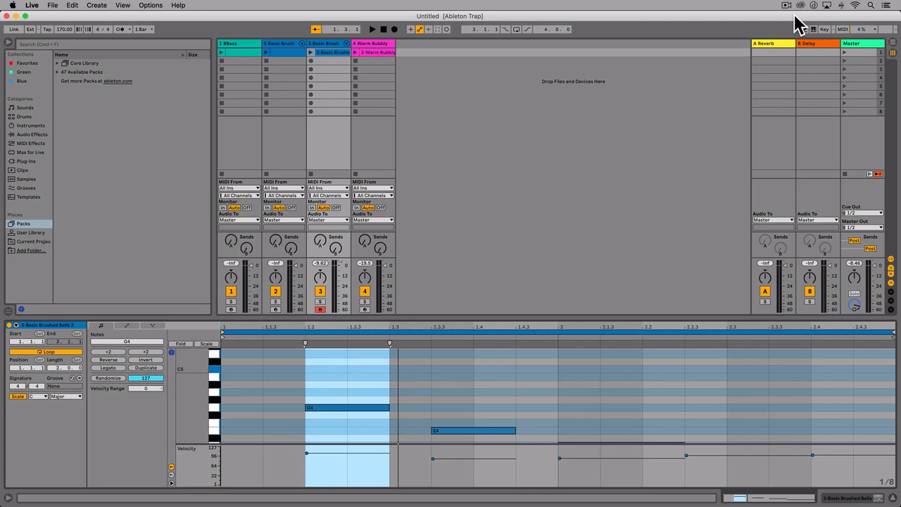
Save the Live Set under the name Trap Song on the Desktop
click(53, 6)
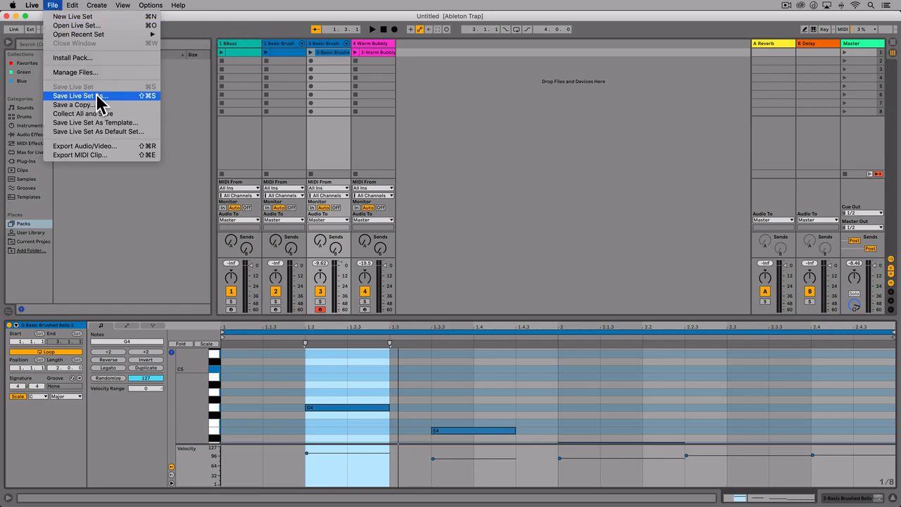
click(99, 97)
text(Trap Song)
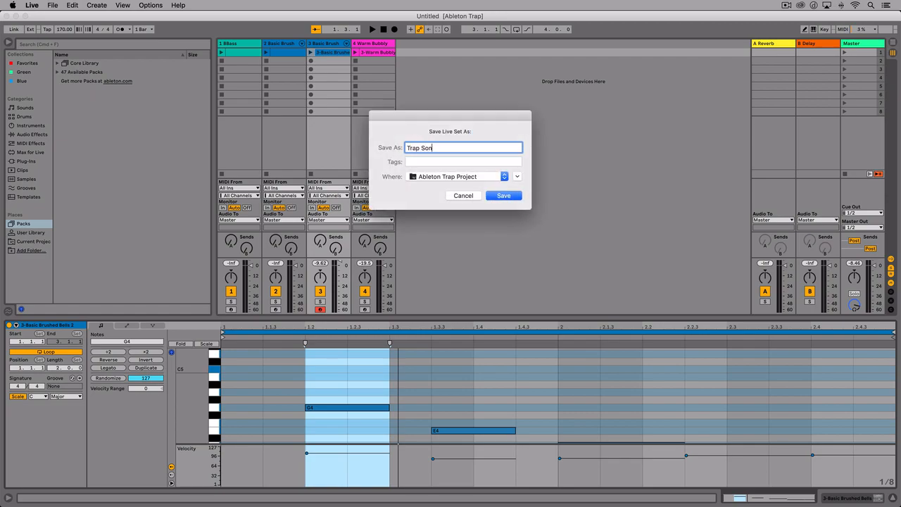
click(454, 175)
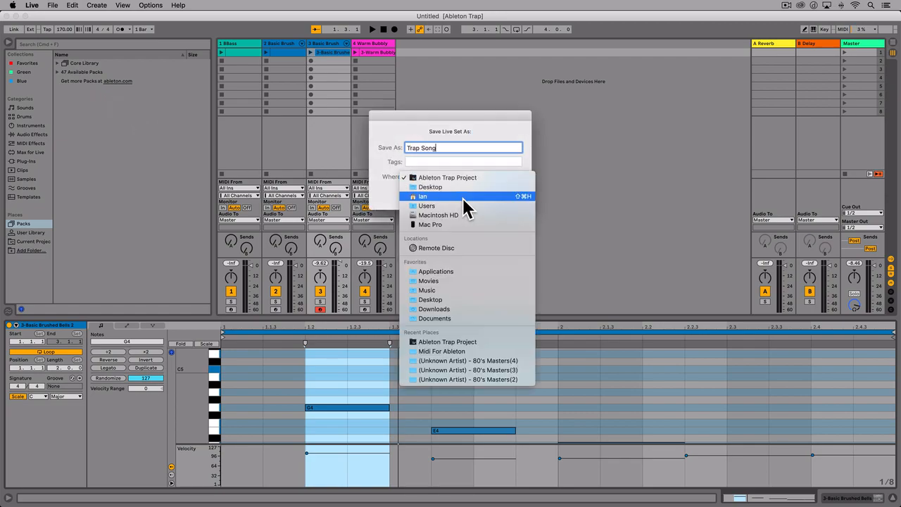
click(465, 187)
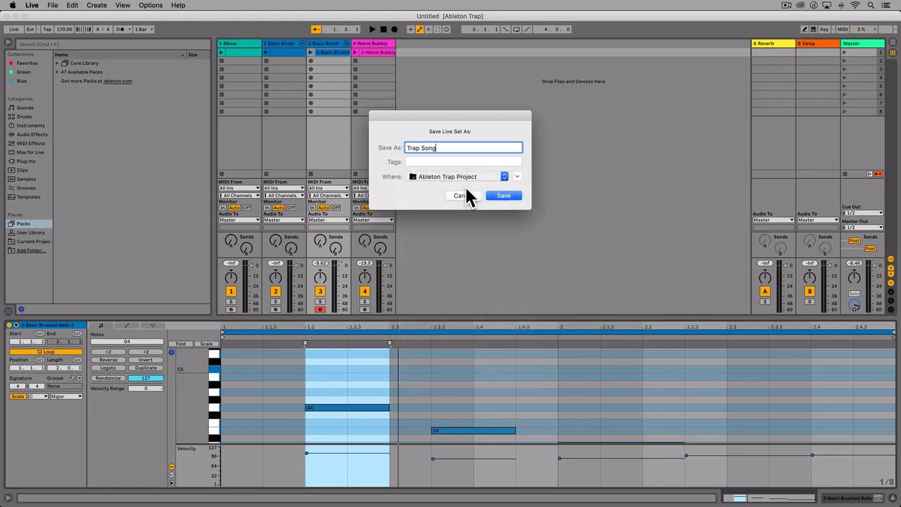
click(503, 196)
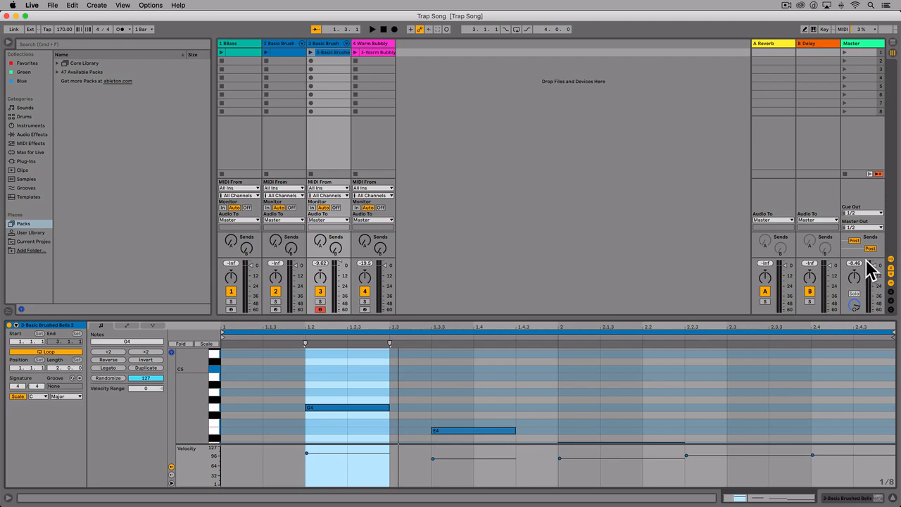
Play the first scene, select all four instrument tracks and lower their volume together
click(844, 52)
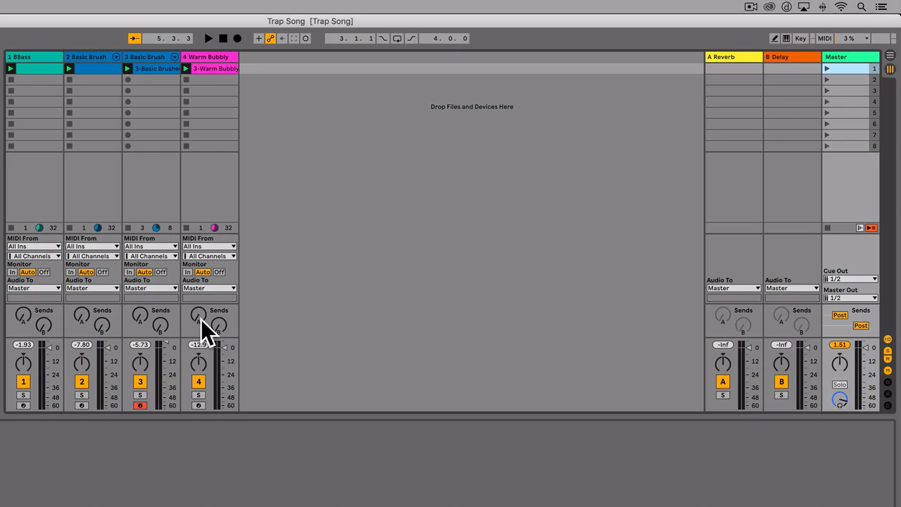
double_click(40, 70)
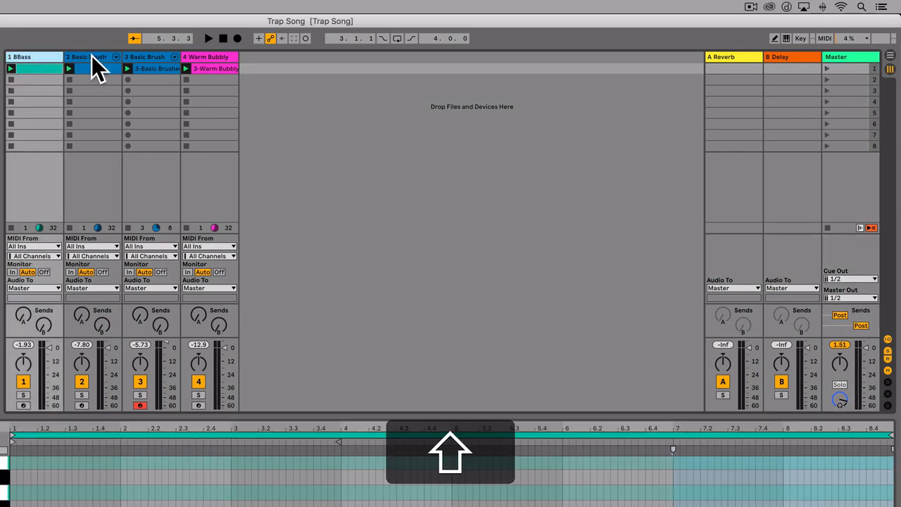
shift+click(92, 56)
shift+click(138, 56)
shift+click(212, 56)
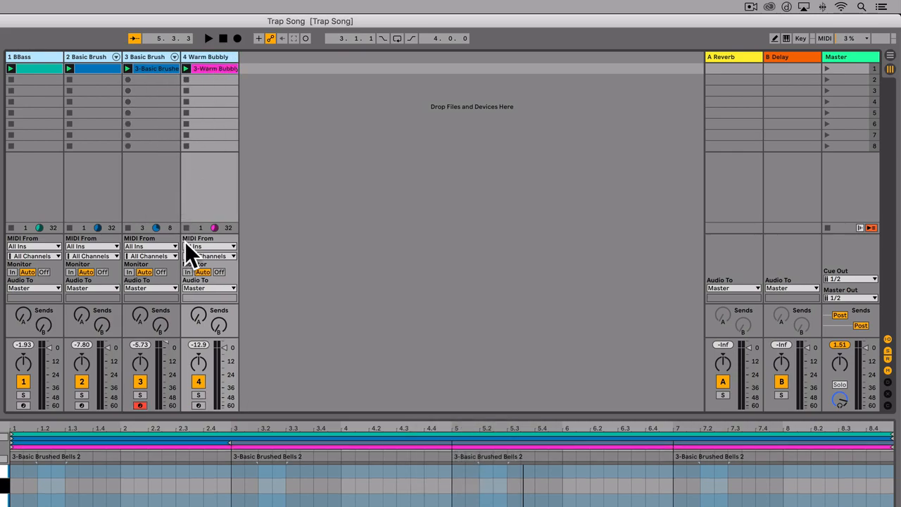
drag(168, 343, 169, 352)
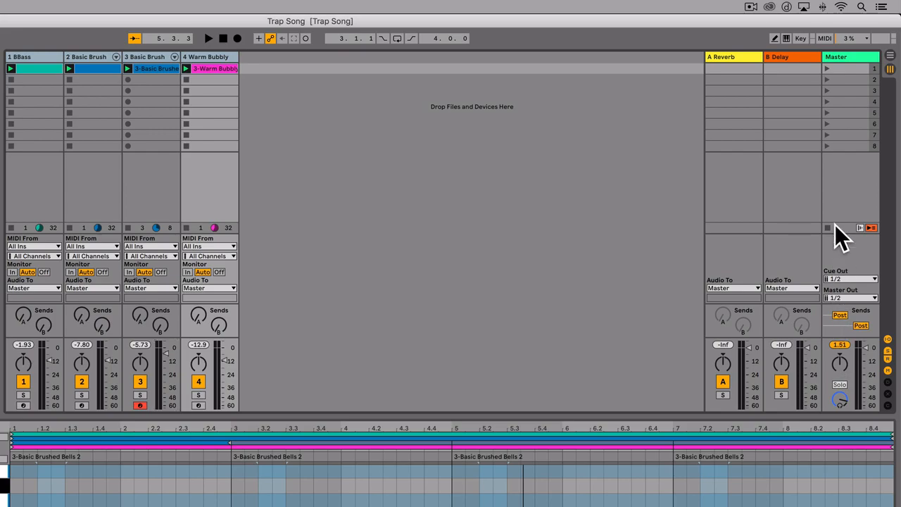
Play the first scene again and raise the volume of all four selected tracks slightly together
click(827, 69)
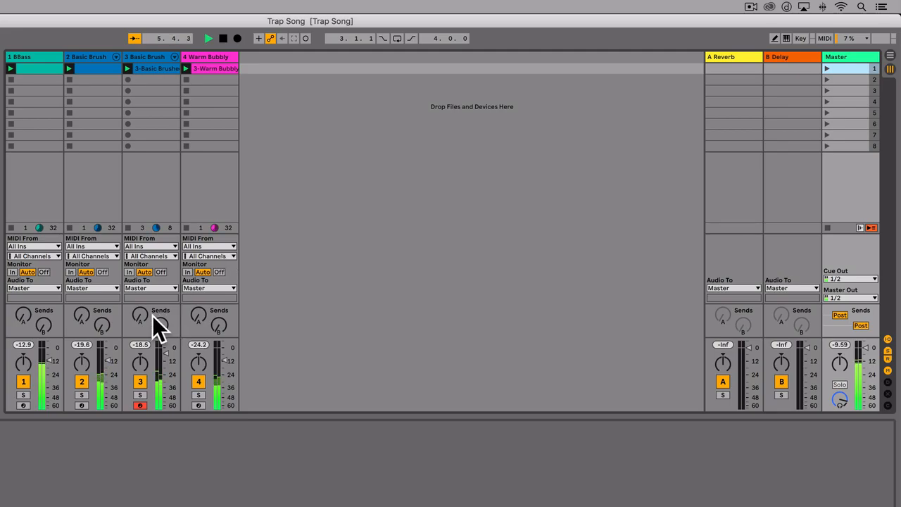
click(42, 67)
super+click(90, 56)
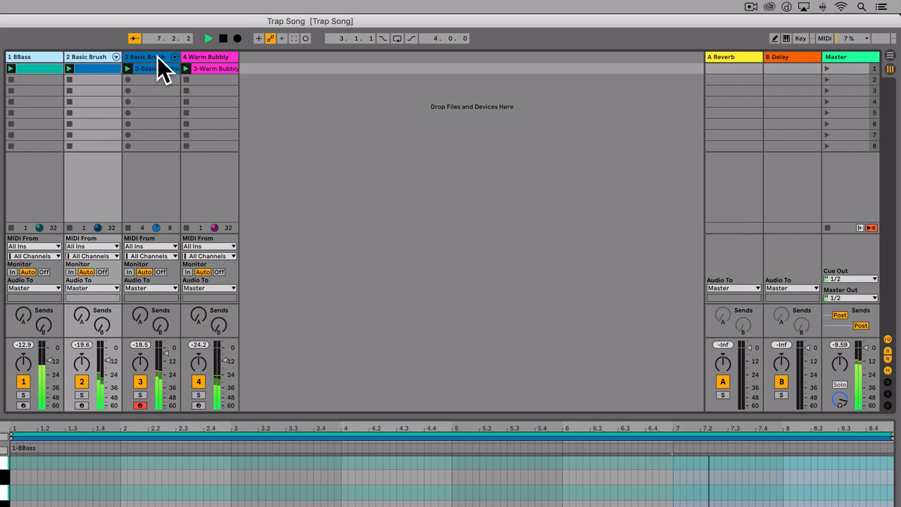
super+click(157, 57)
super+click(207, 55)
drag(109, 361, 110, 355)
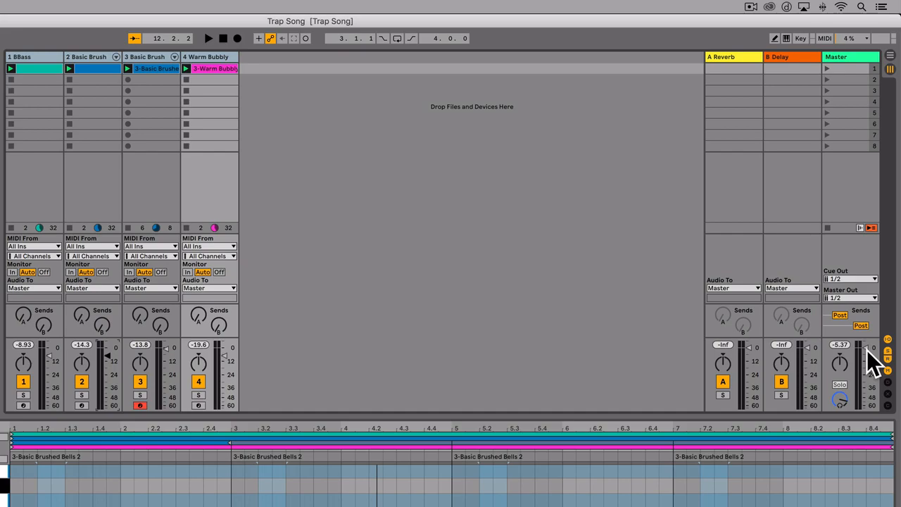
key(space)
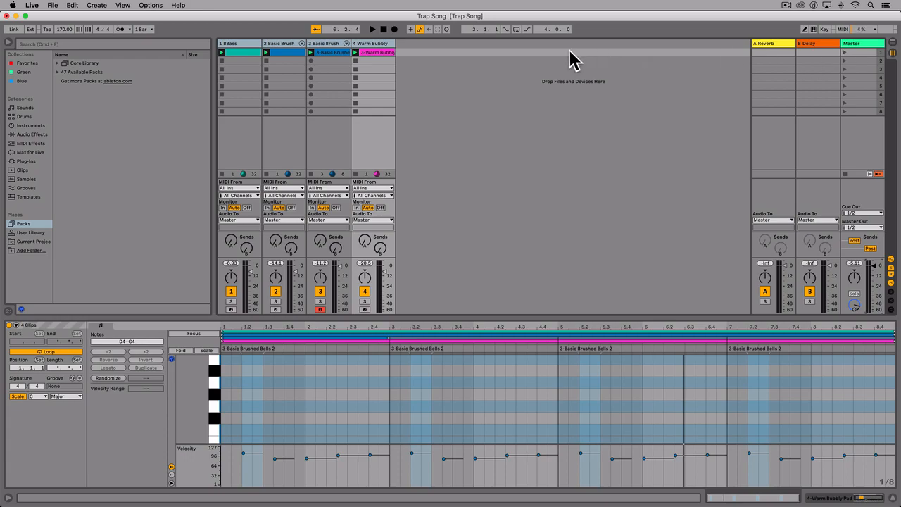
Insert a new MIDI track after the Warm Bubbly track
click(530, 69)
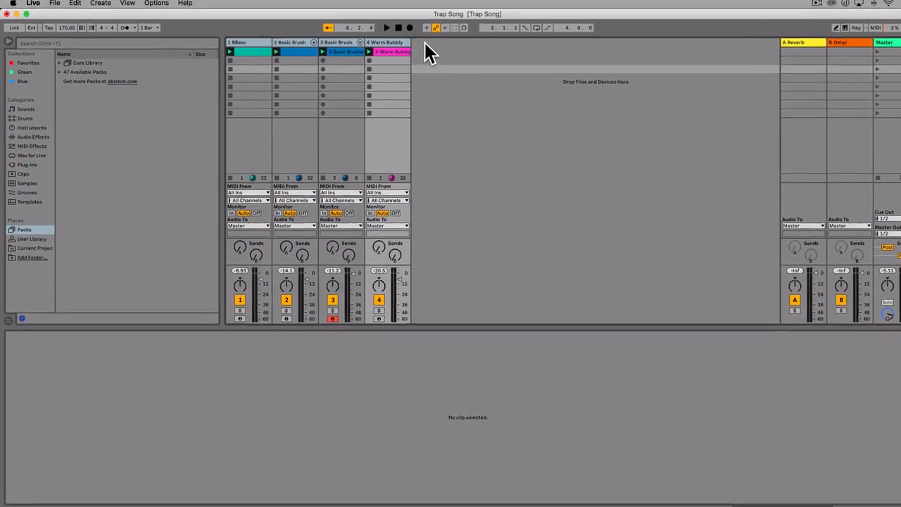
right_click(593, 41)
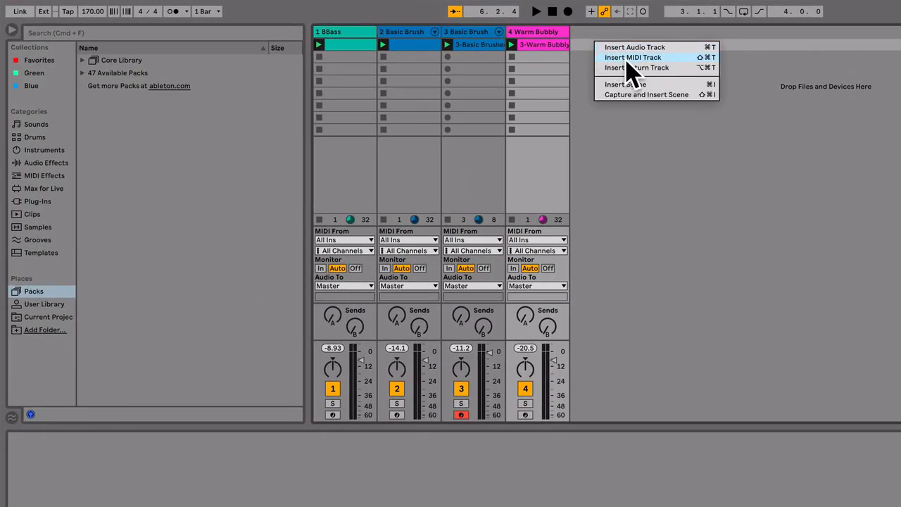
click(655, 58)
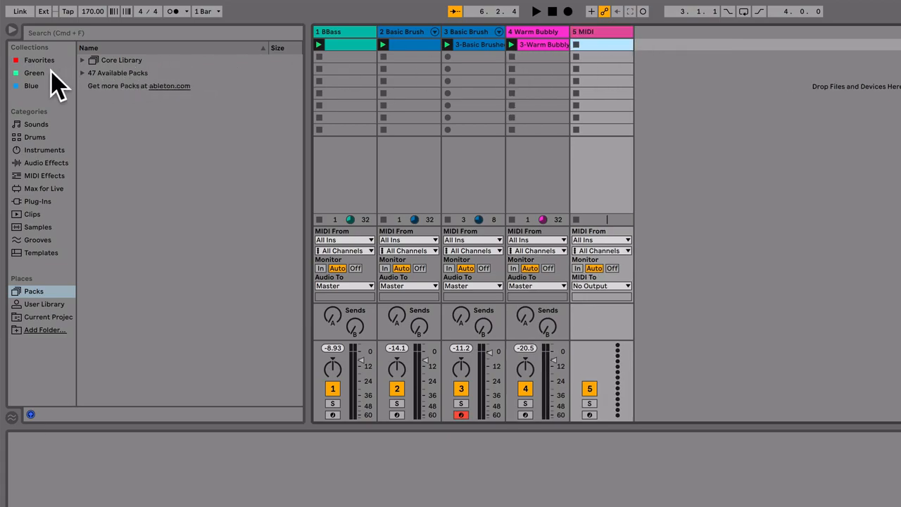
Open the Drum Machines folder among the Core Library's Drum Racks in Packs
click(35, 298)
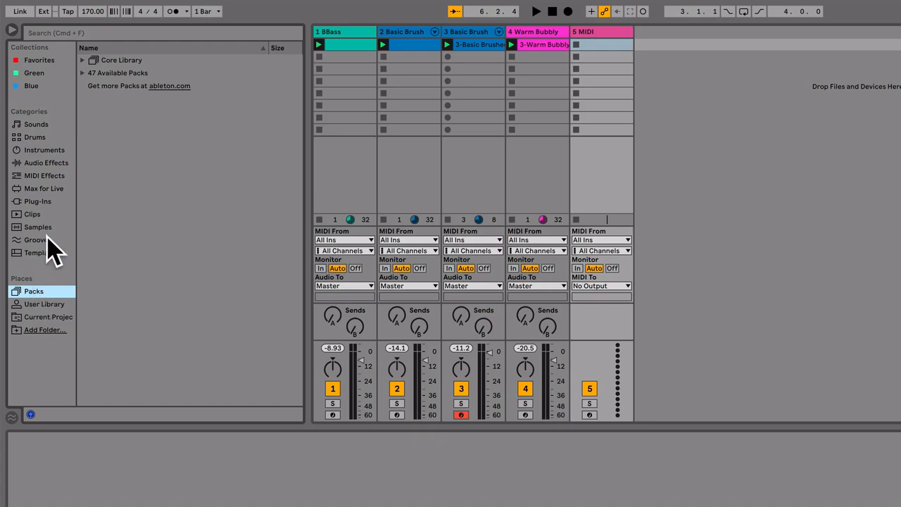
click(82, 61)
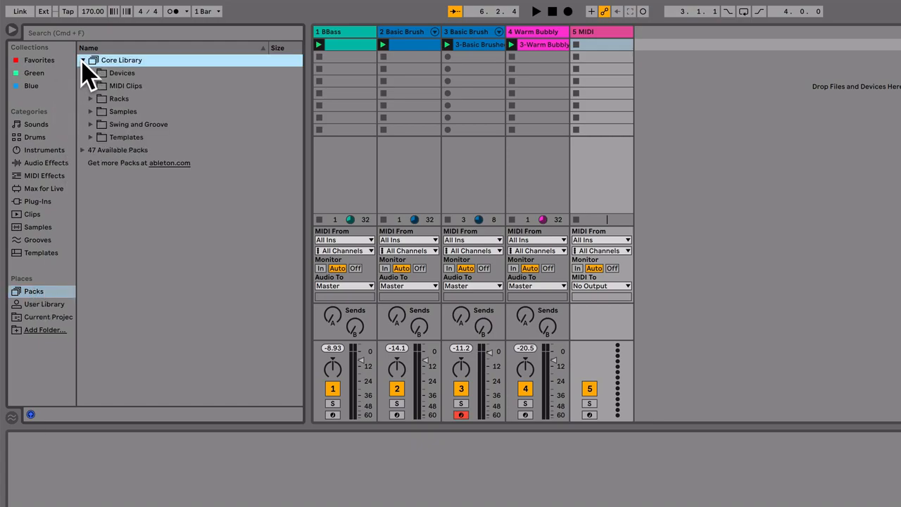
click(90, 99)
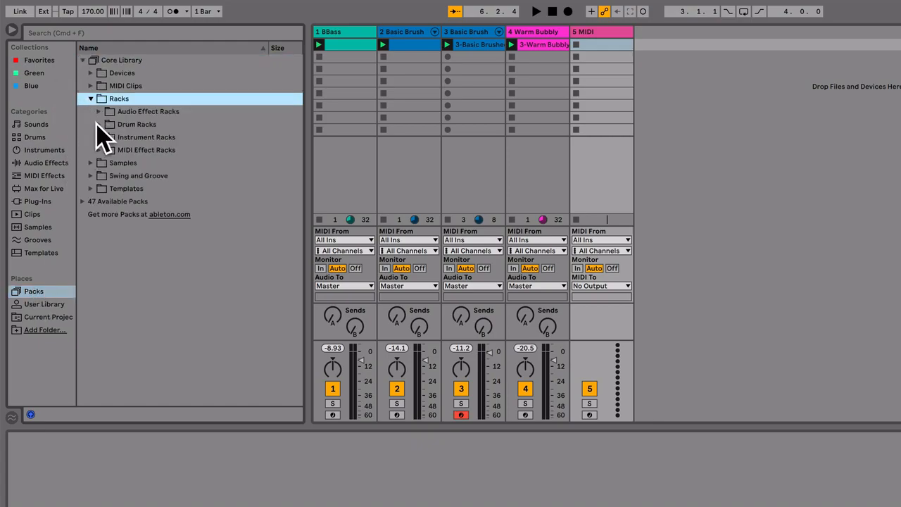
click(99, 124)
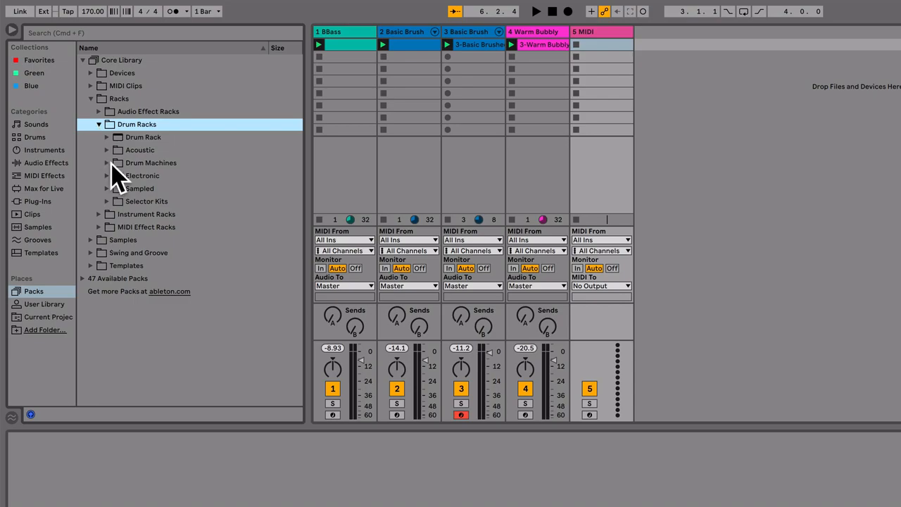
click(107, 162)
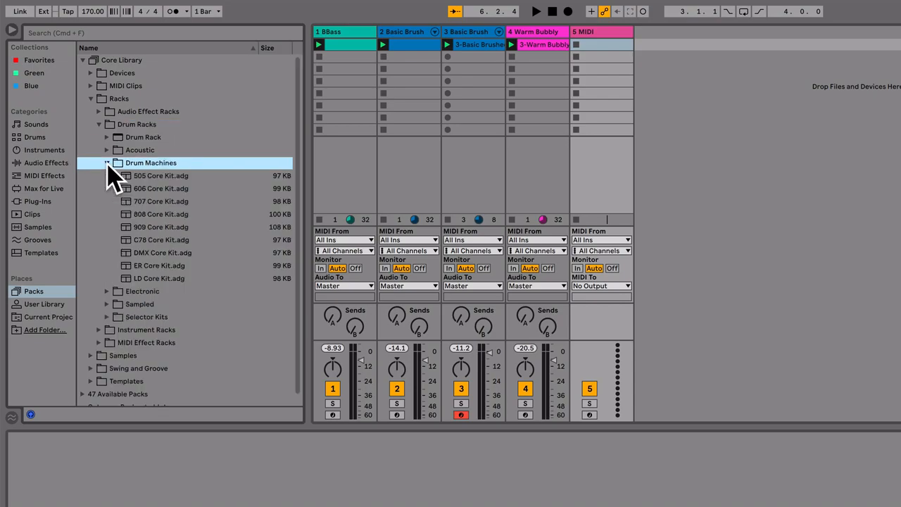
Preview the neighbouring drum machine kits and load 808 Core Kit.adg onto the new MIDI track
click(163, 214)
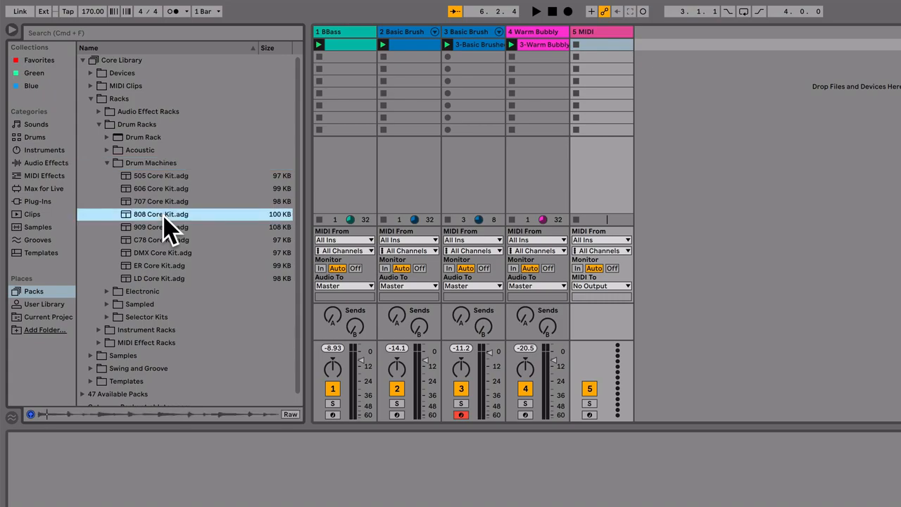
key(Down)
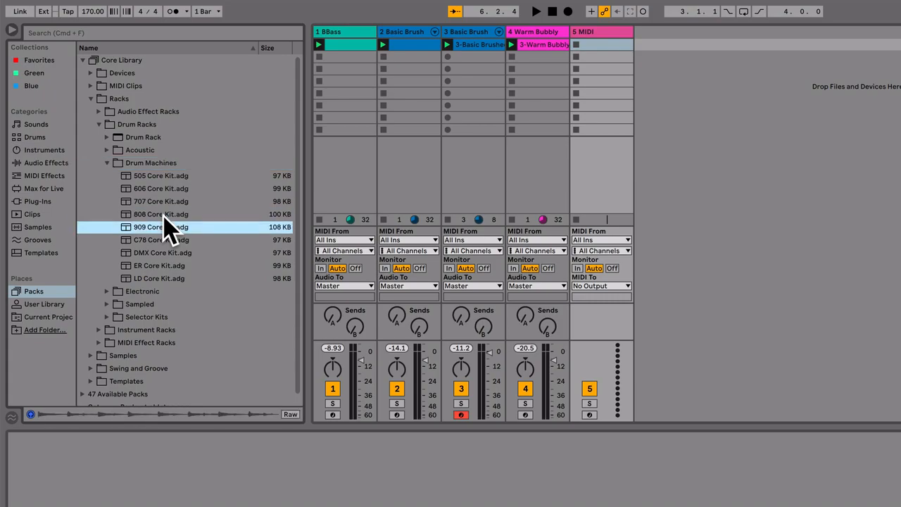
key(Up)
key(Up)
key(Up)
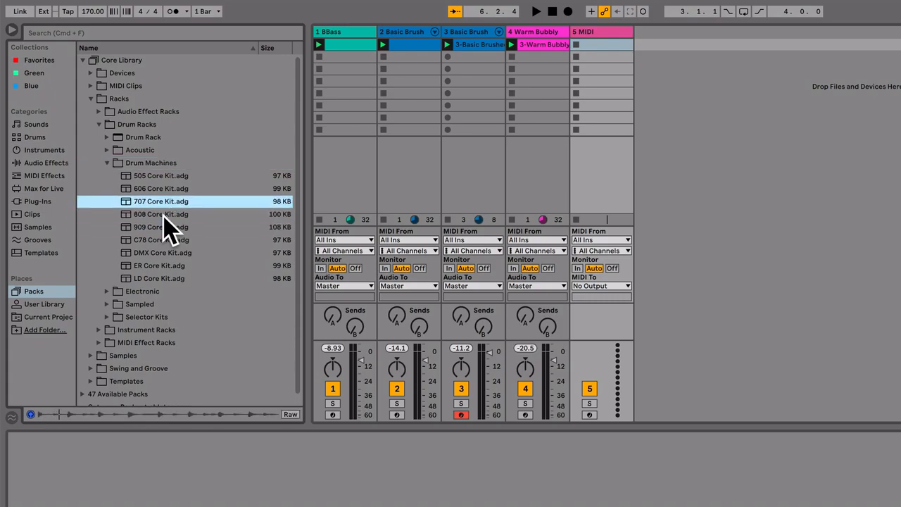
key(Down)
key(Down)
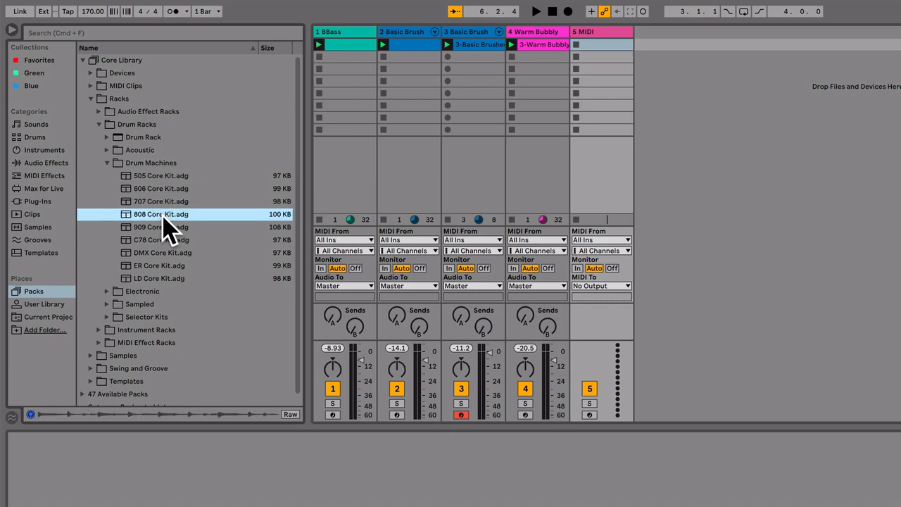
drag(145, 214, 588, 43)
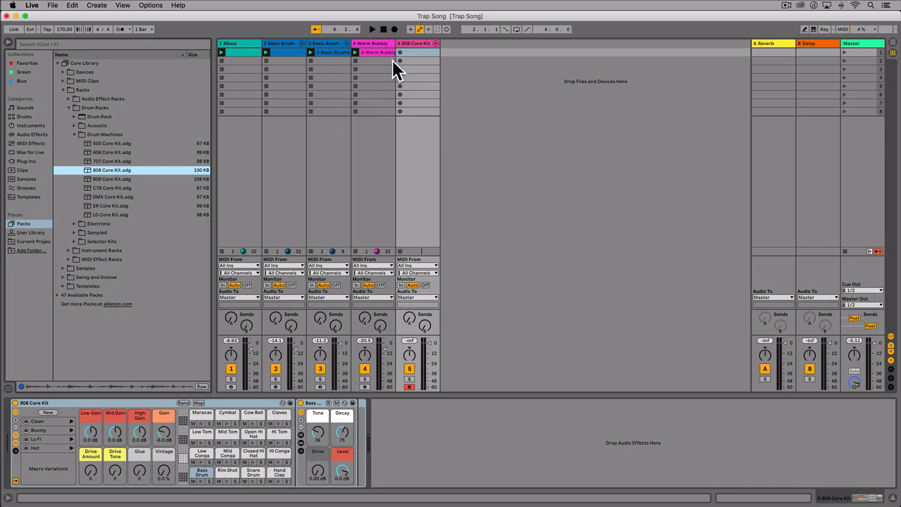
Create an empty MIDI clip in the 808 Core Kit track's first slot and enlarge the clip's note editor
double_click(416, 52)
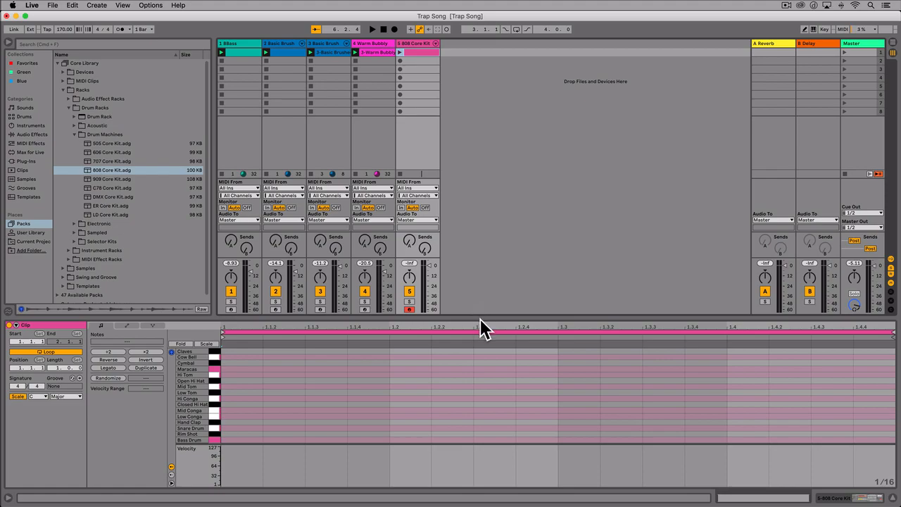
drag(481, 318, 485, 235)
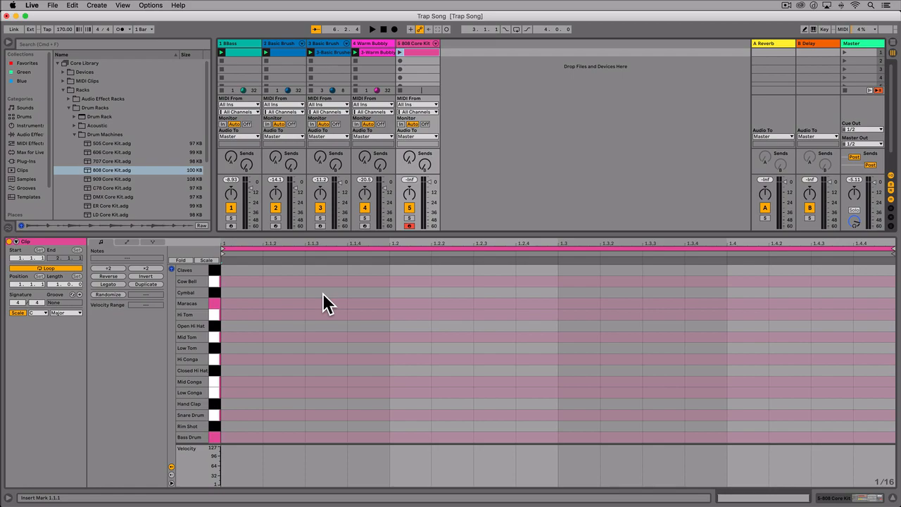
click(377, 52)
click(417, 53)
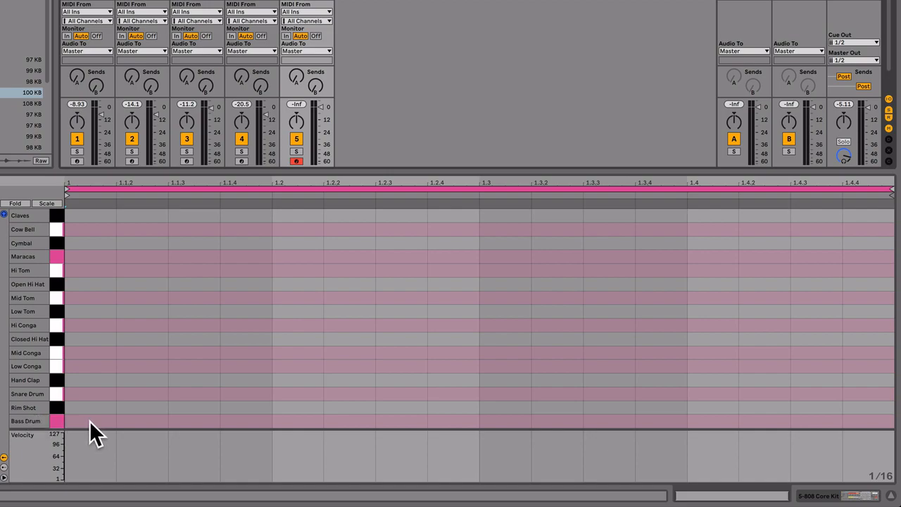
Audition several 808 Core Kit sounds, including Hand Clap and Bass Drum, from the note editor's piano keys
click(56, 323)
click(55, 380)
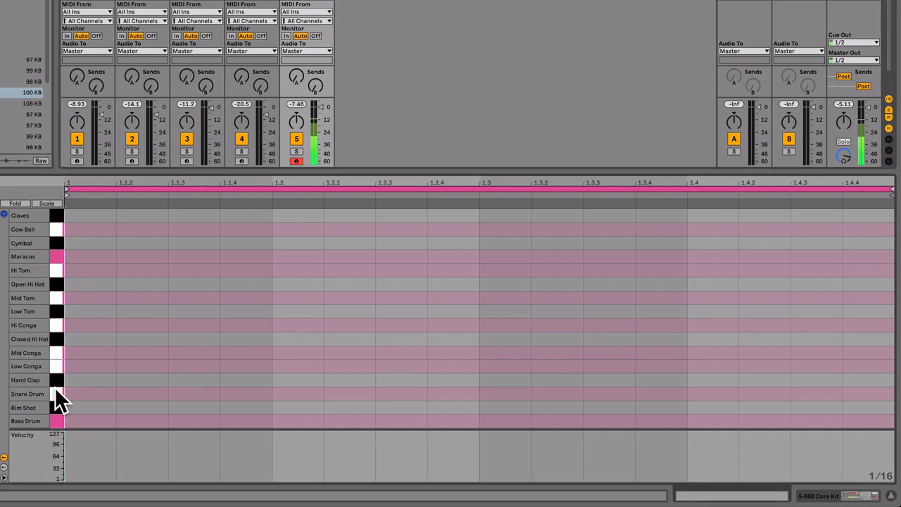
click(55, 421)
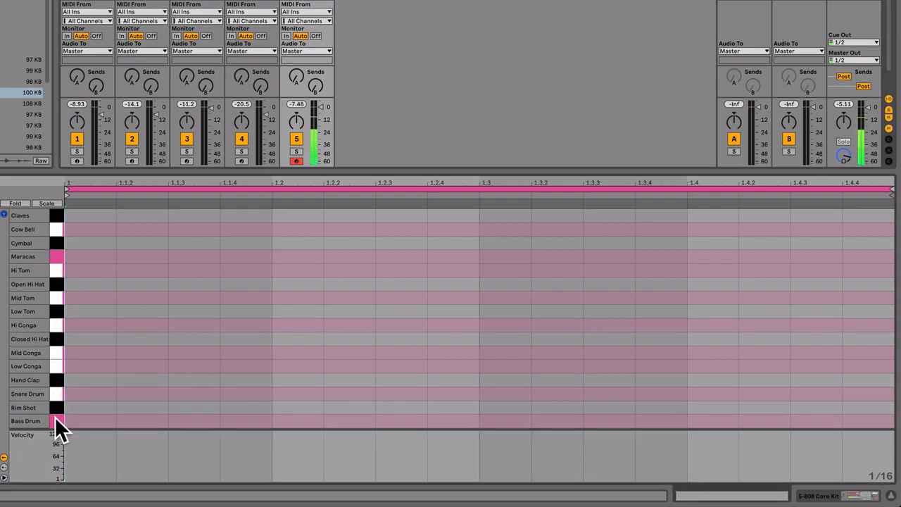
click(4, 215)
click(52, 216)
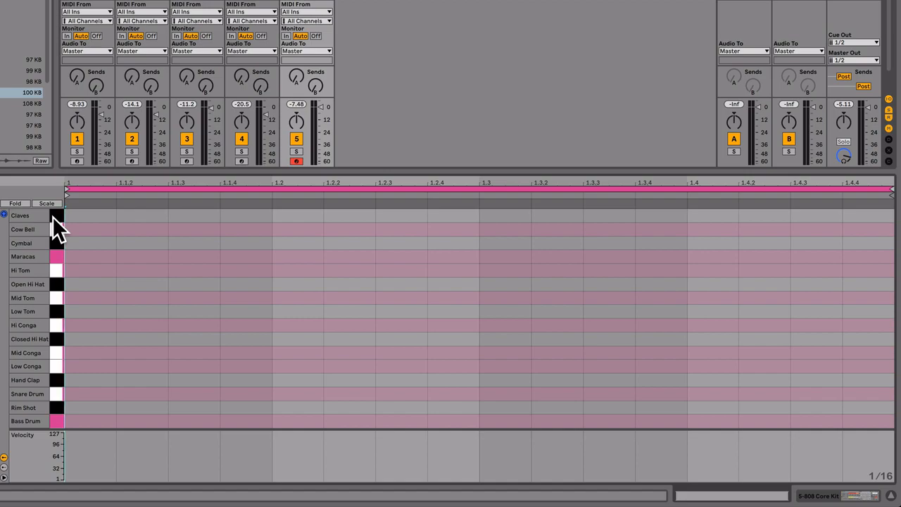
Add a Bass Drum note on the clip's first sixteenth and delete it again
double_click(101, 421)
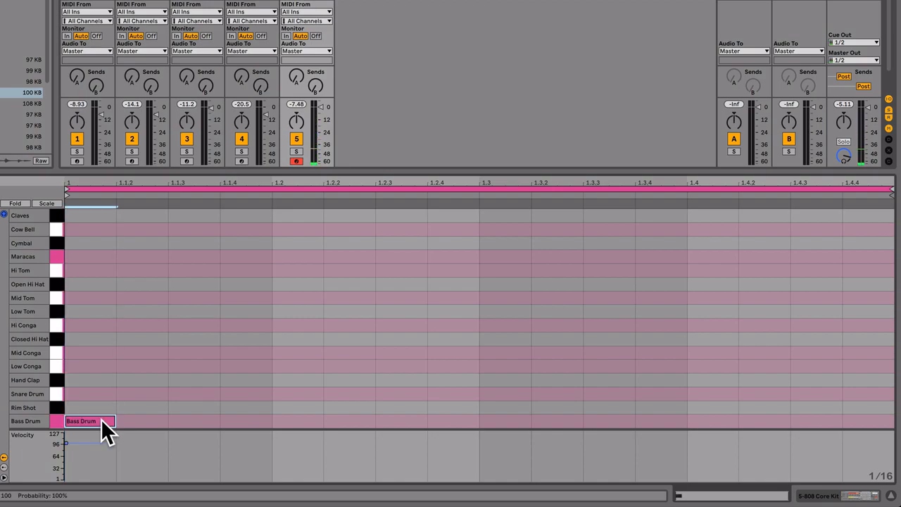
click(100, 420)
key(BackSpace)
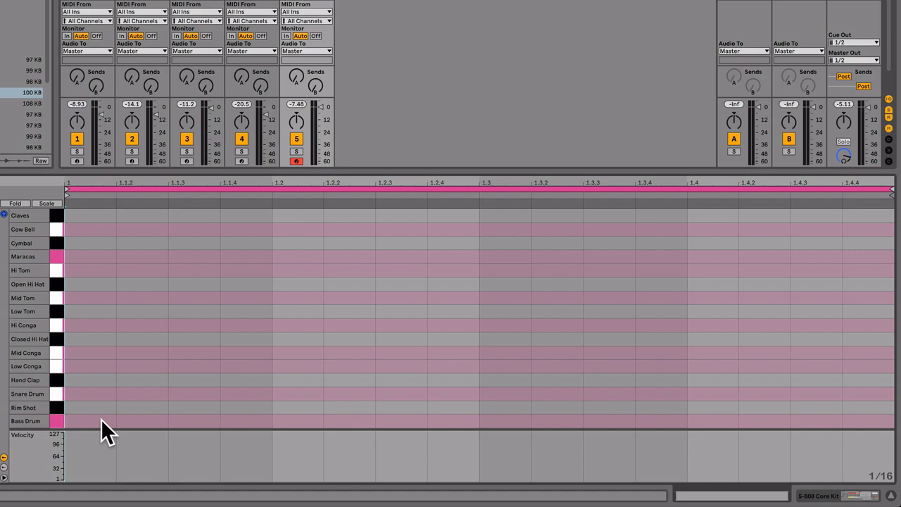
Try switching Draw Mode on and off
key(b)
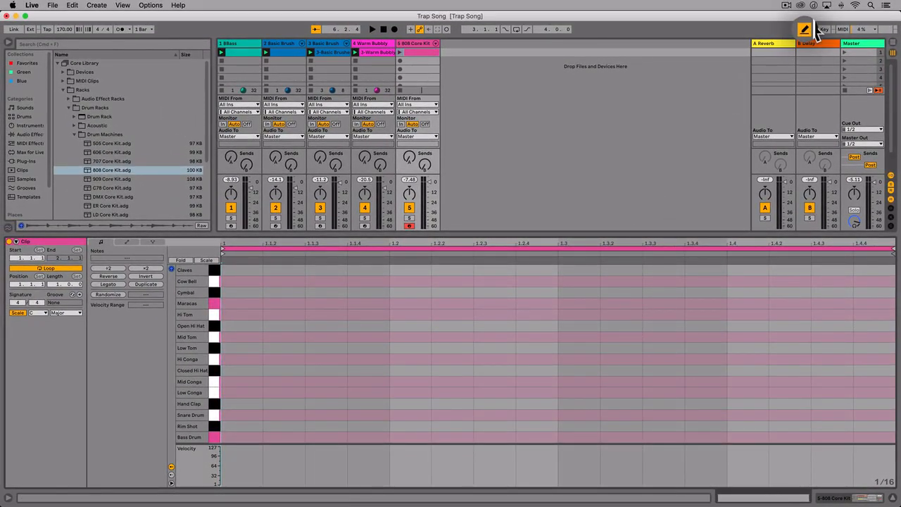
click(805, 31)
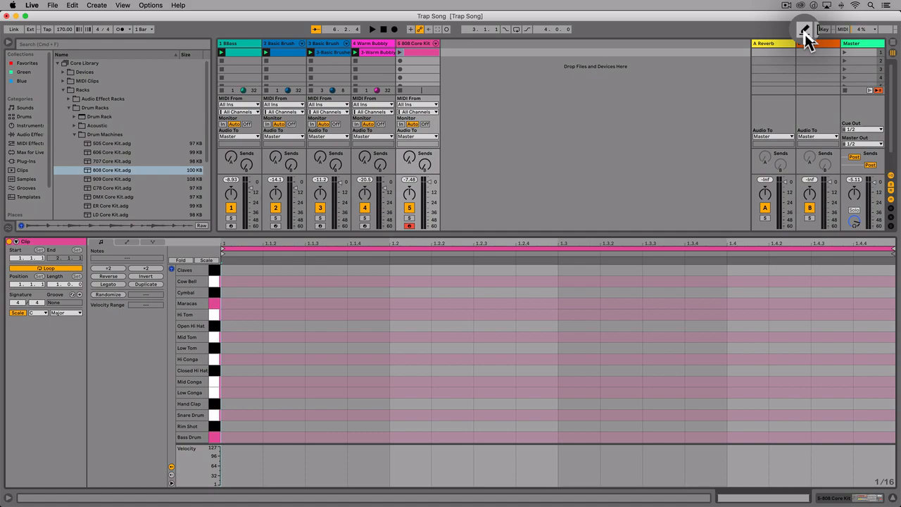
Turn on Draw Mode and practise adding and erasing Bass Drum notes, keeping one on the bar's second sixteenth
click(805, 33)
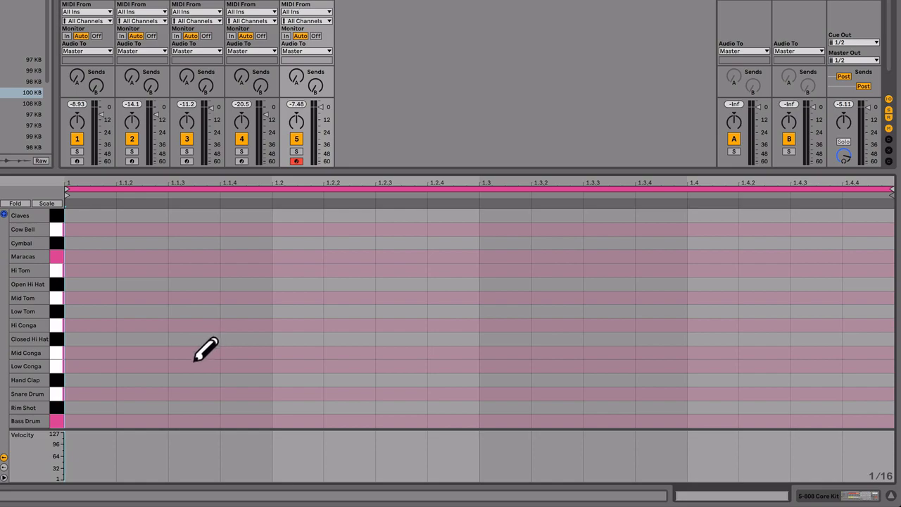
click(99, 420)
mouse_move(110, 421)
mouse_down()
mouse_move(296, 415)
mouse_move(268, 416)
mouse_up()
click(181, 420)
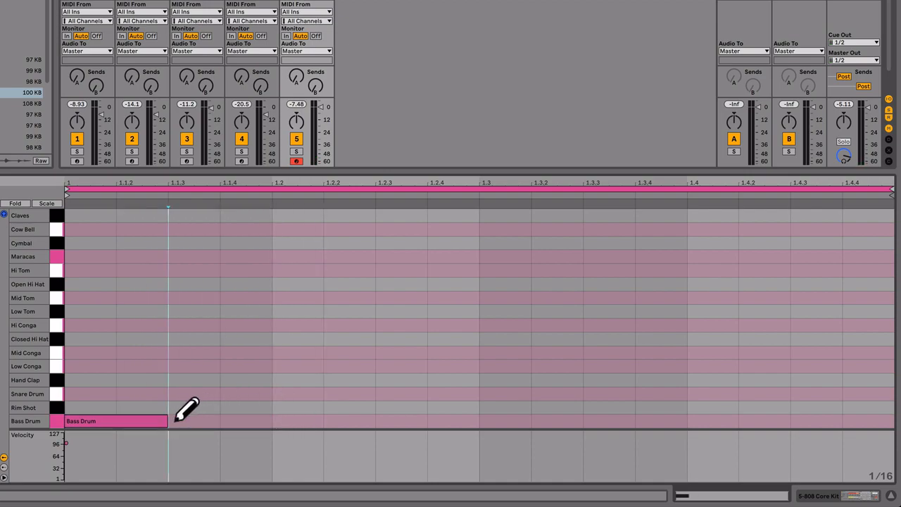
click(99, 420)
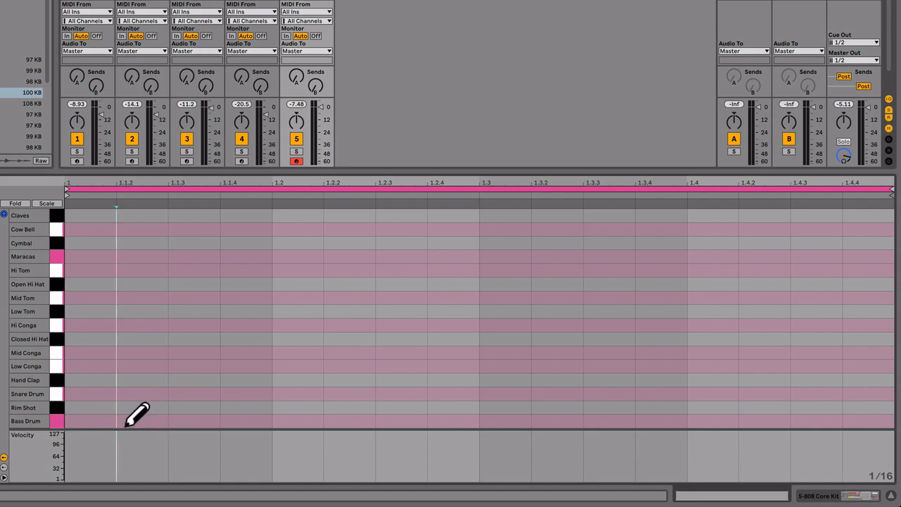
click(127, 422)
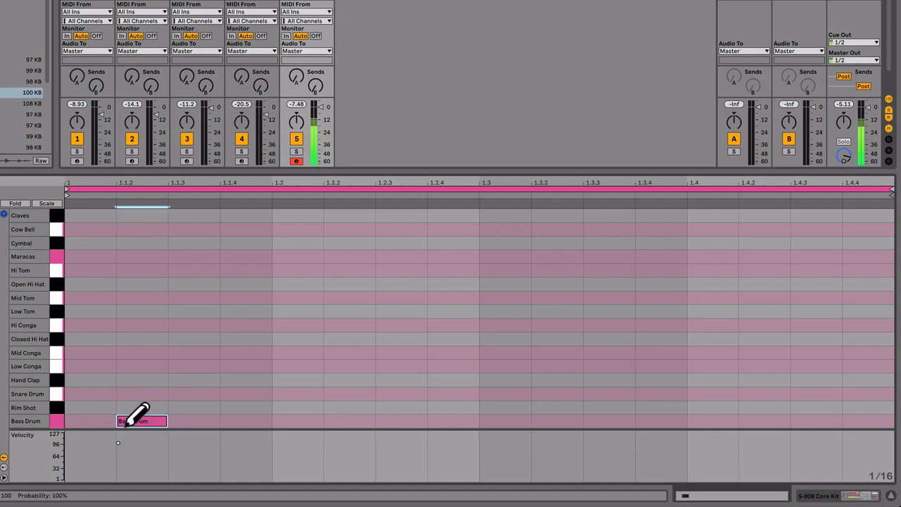
click(141, 421)
click(149, 420)
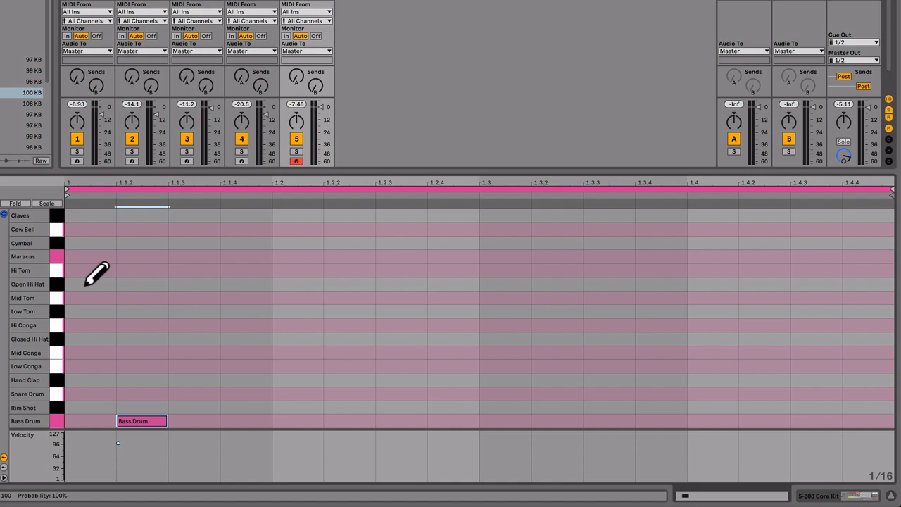
Try drawing a freehand run of sixteenth notes across the Open Hi Hat and Mid Tom rows and erase it again
drag(86, 283, 571, 295)
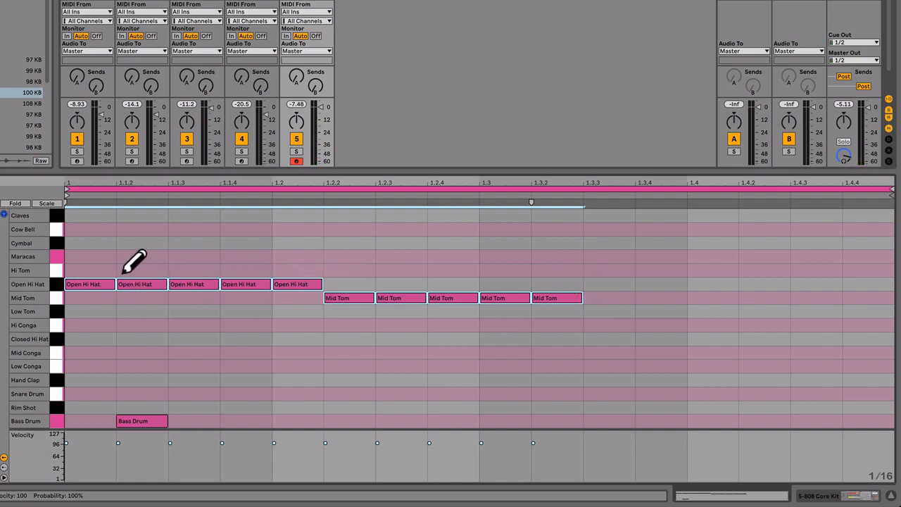
drag(87, 283, 323, 287)
click(348, 298)
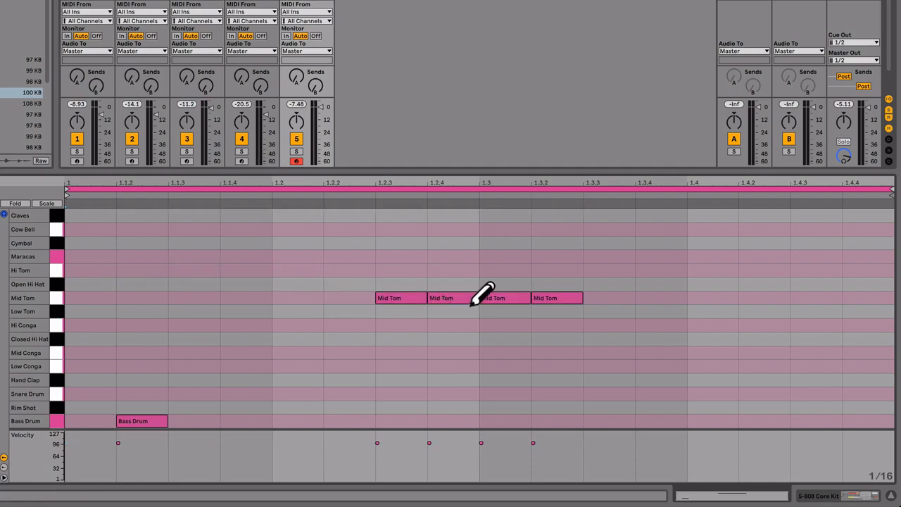
drag(486, 299, 563, 298)
drag(484, 301, 408, 298)
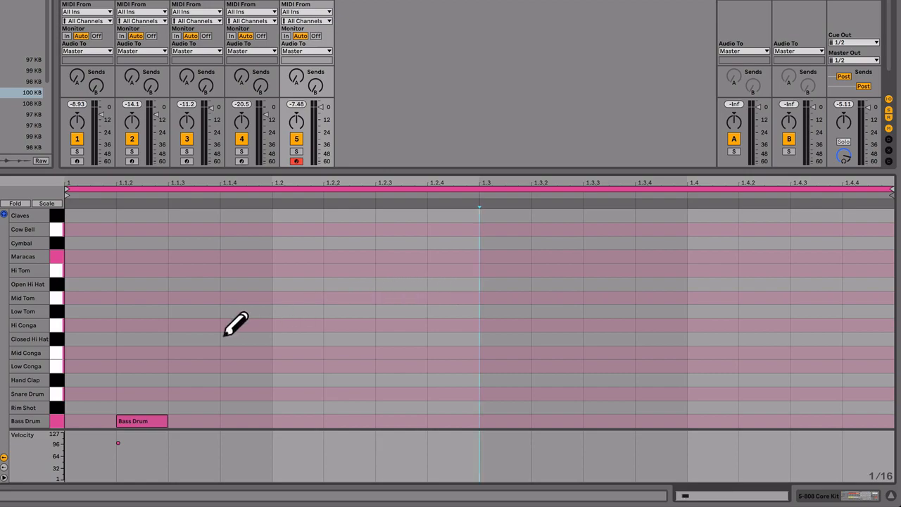
Fill the whole bar with Closed Hi Hat sixteenth notes and play the 808 Core Kit clip with all other clips stopped
mouse_move(91, 341)
mouse_down()
mouse_move(458, 346)
mouse_move(460, 336)
mouse_up()
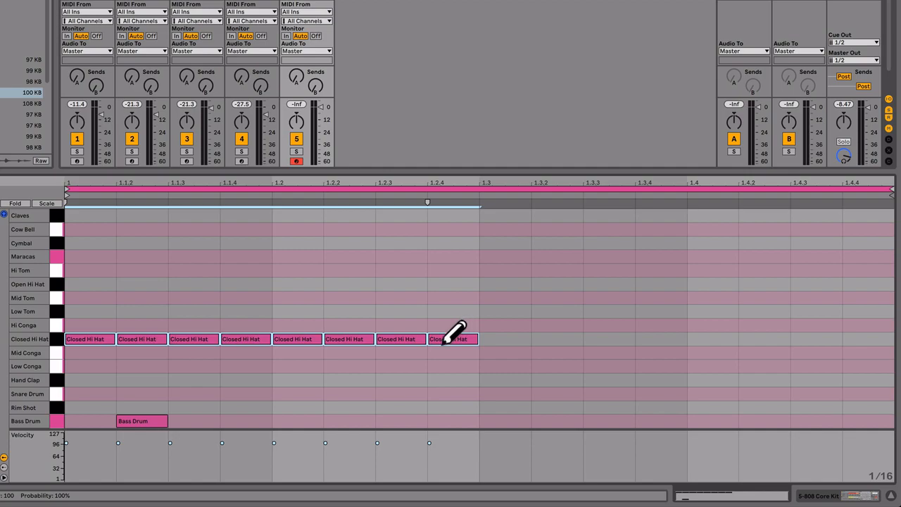
drag(493, 339, 852, 340)
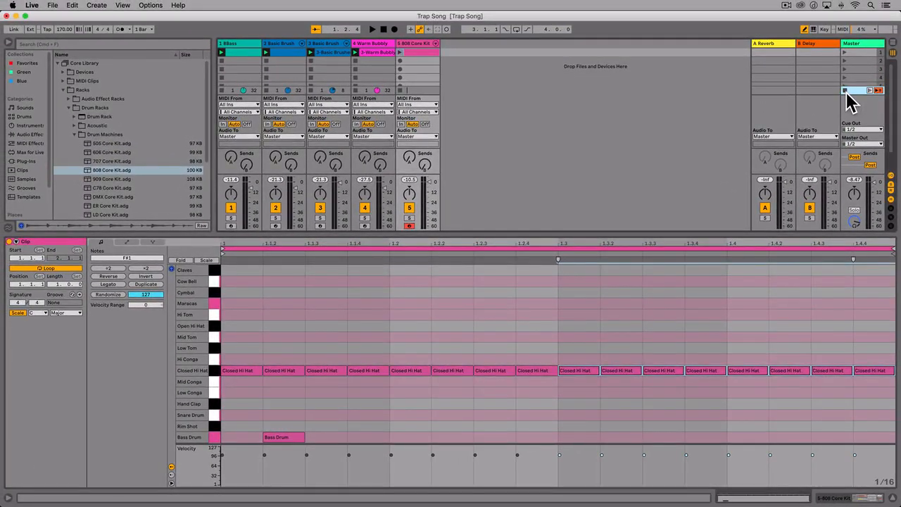
click(846, 91)
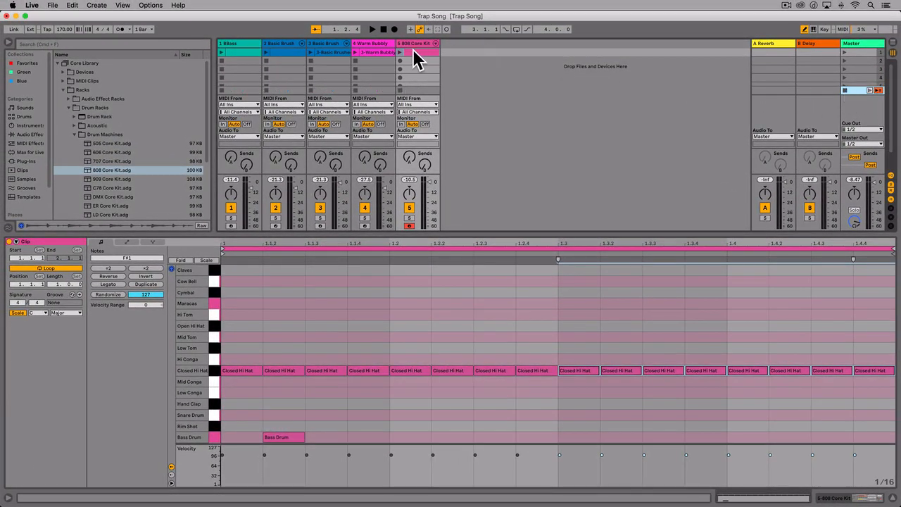
click(400, 52)
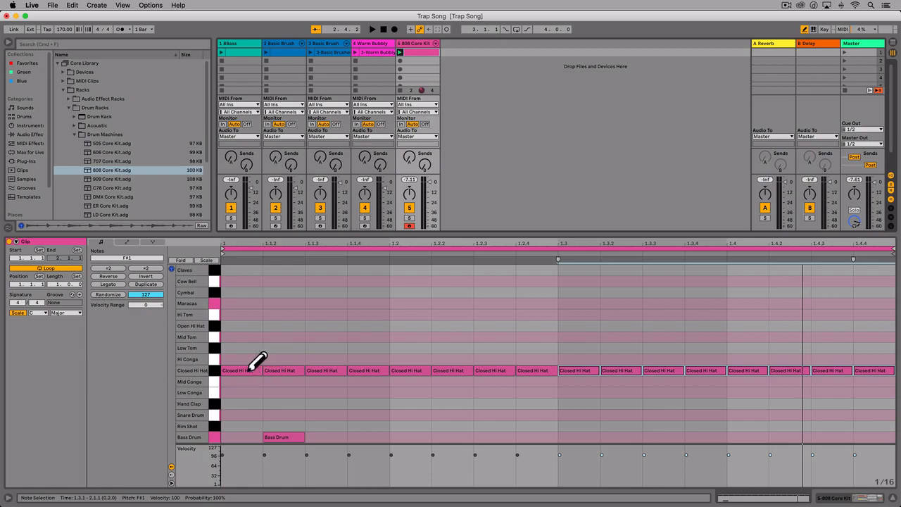
Erase all the Closed Hi Hat notes and the single Bass Drum note from the clip
mouse_move(249, 370)
mouse_down()
mouse_move(513, 381)
mouse_move(382, 371)
mouse_move(873, 366)
mouse_up()
click(283, 433)
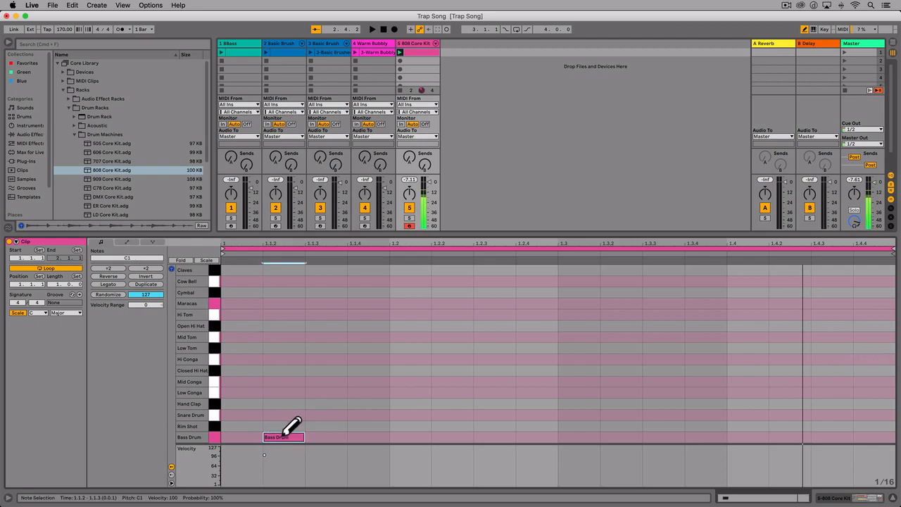
click(285, 432)
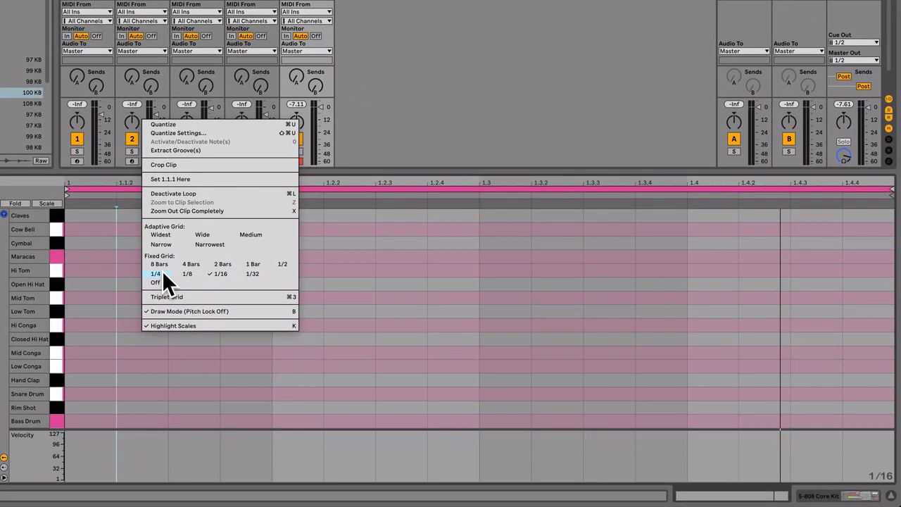
On a 1/4 fixed grid, draw Bass Drum notes on all four beats and Snare Drum notes on beats 2 and 4
click(161, 272)
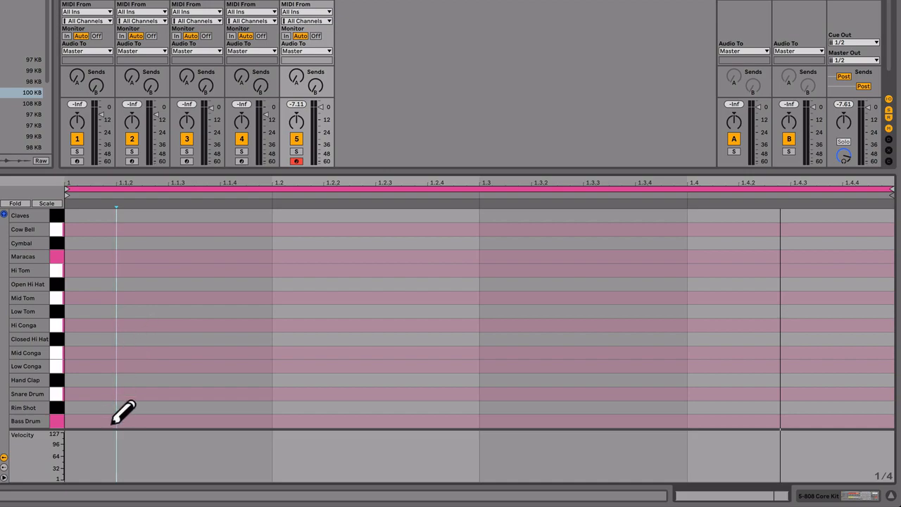
drag(112, 422, 736, 421)
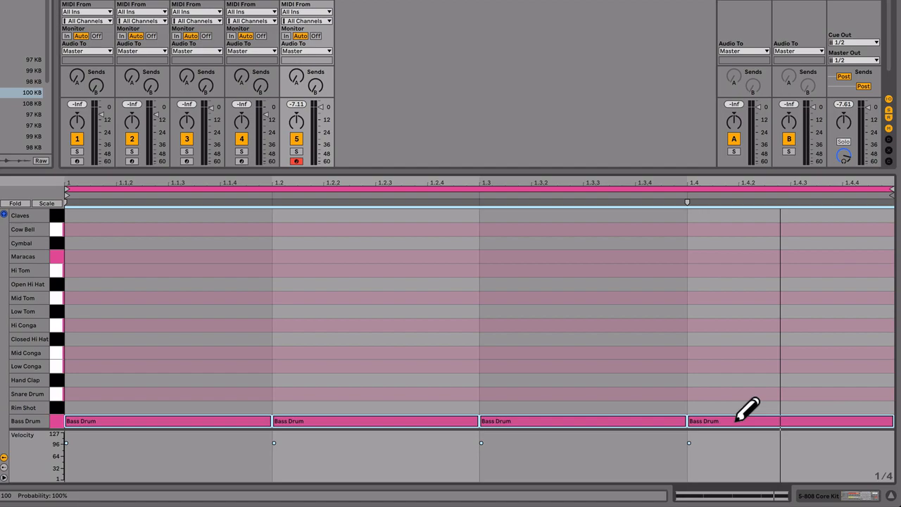
key(space)
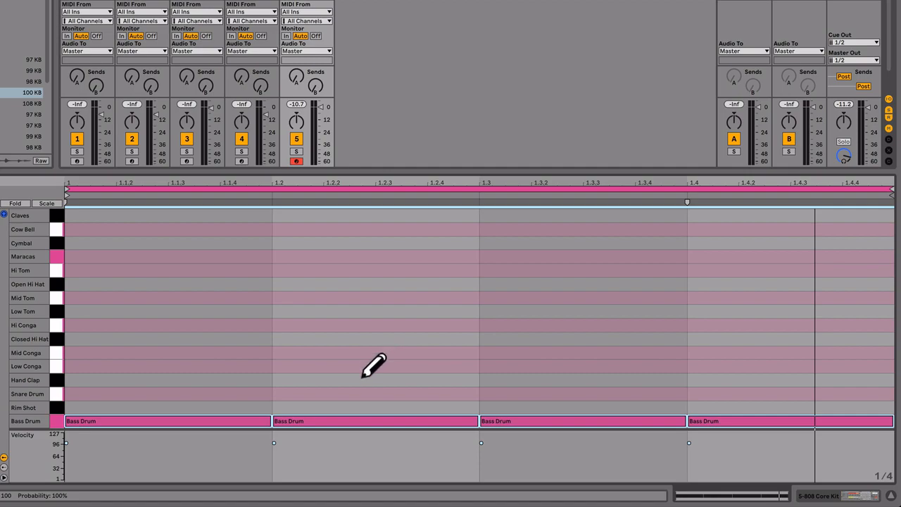
click(345, 393)
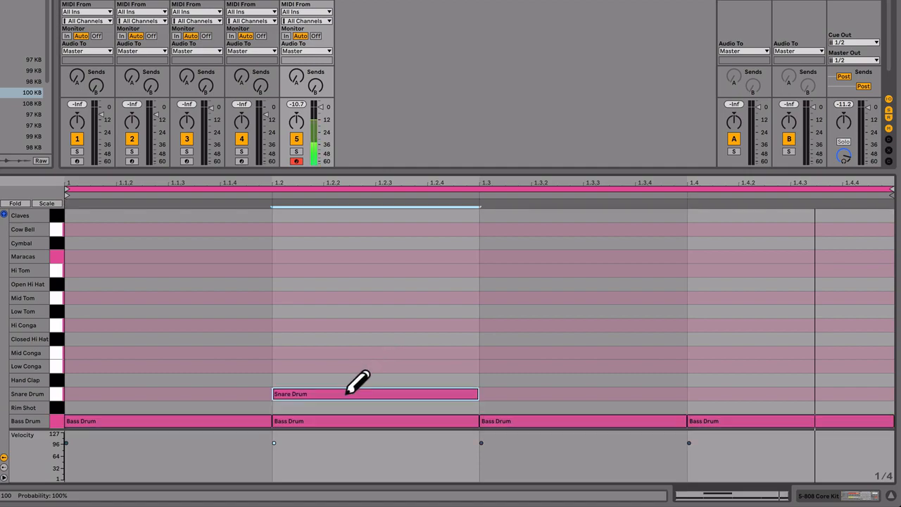
click(719, 395)
Set the fixed grid to 1/8 and draw eight Closed Hi Hat notes across the bar, replacing the stray Mid Conga note
right_click(398, 336)
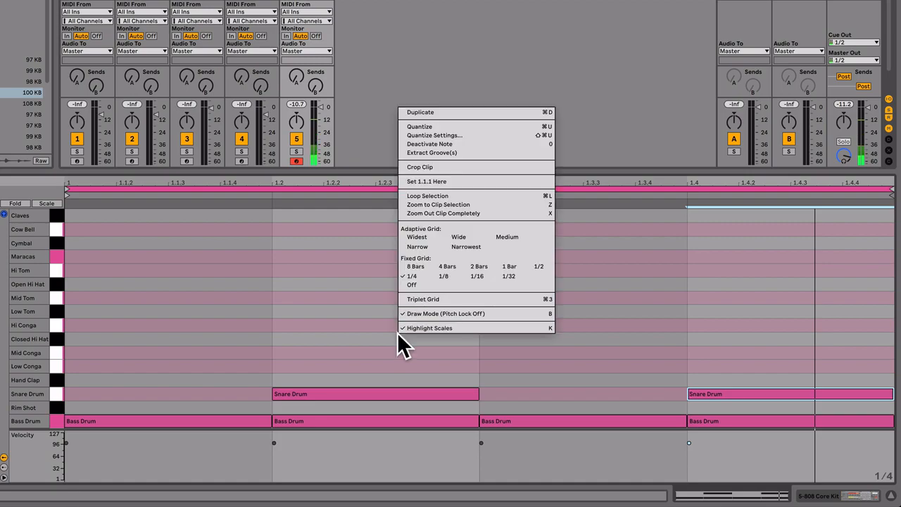
click(444, 276)
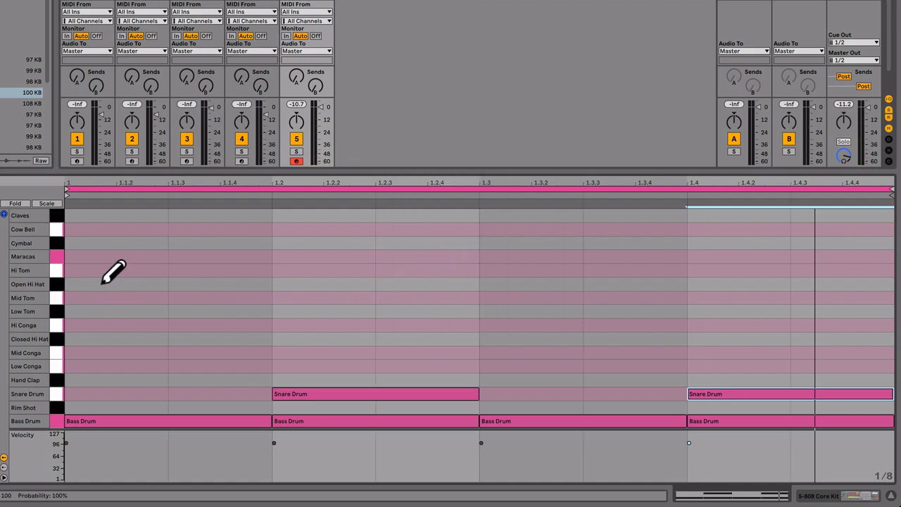
click(98, 339)
drag(180, 340, 821, 338)
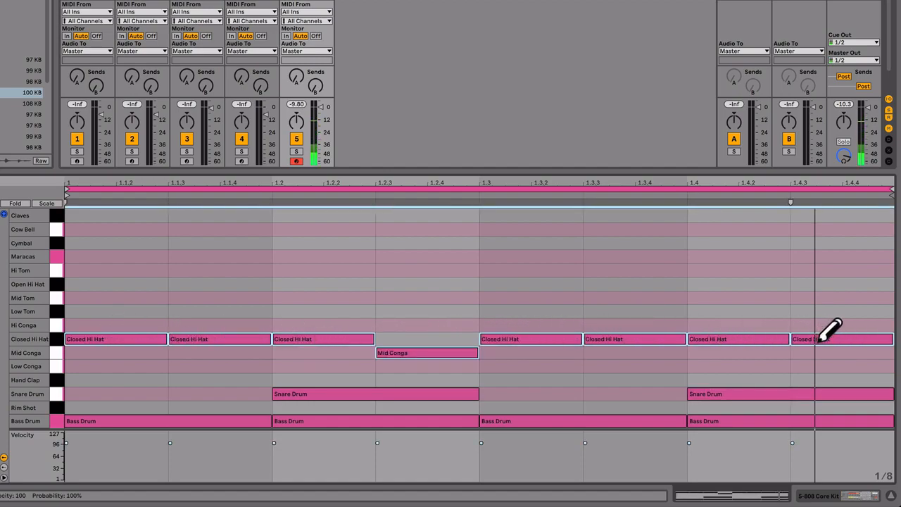
click(380, 351)
click(402, 339)
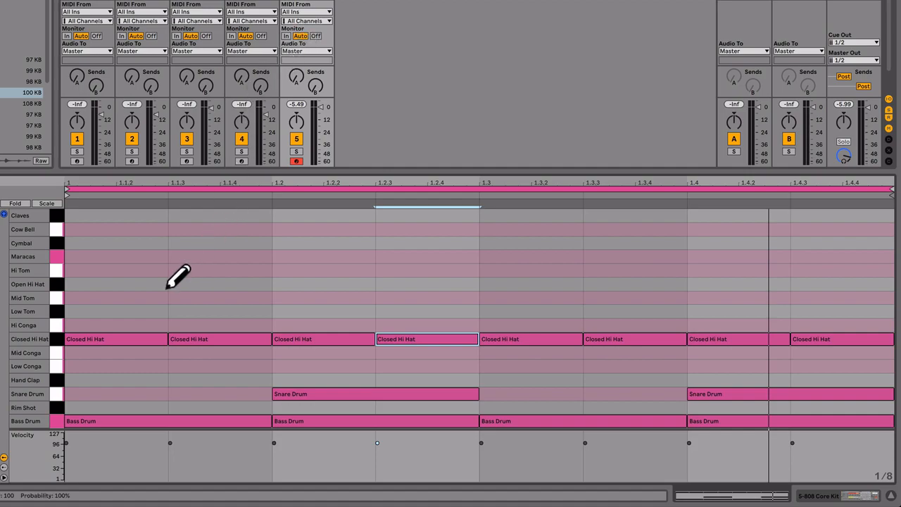
Turn off Draw Mode, box-select the clip's notes and clear the selection
key(b)
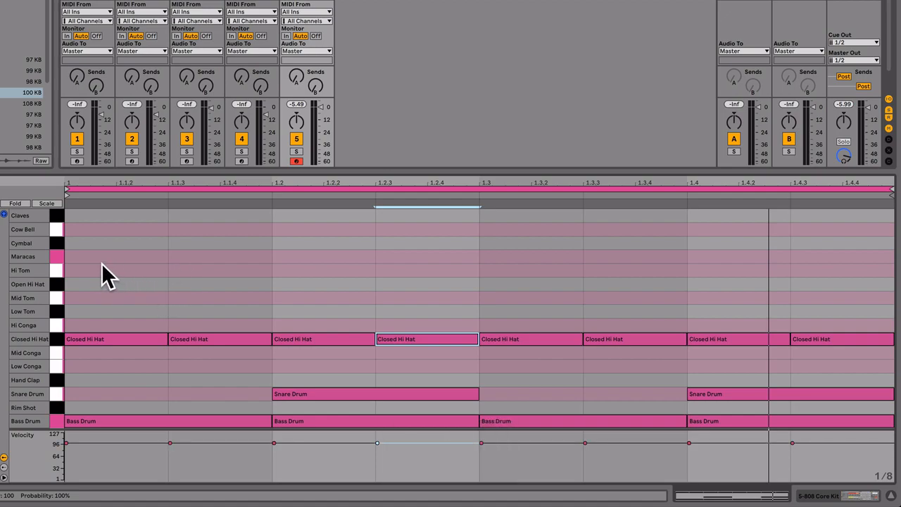
drag(101, 263, 820, 432)
click(460, 304)
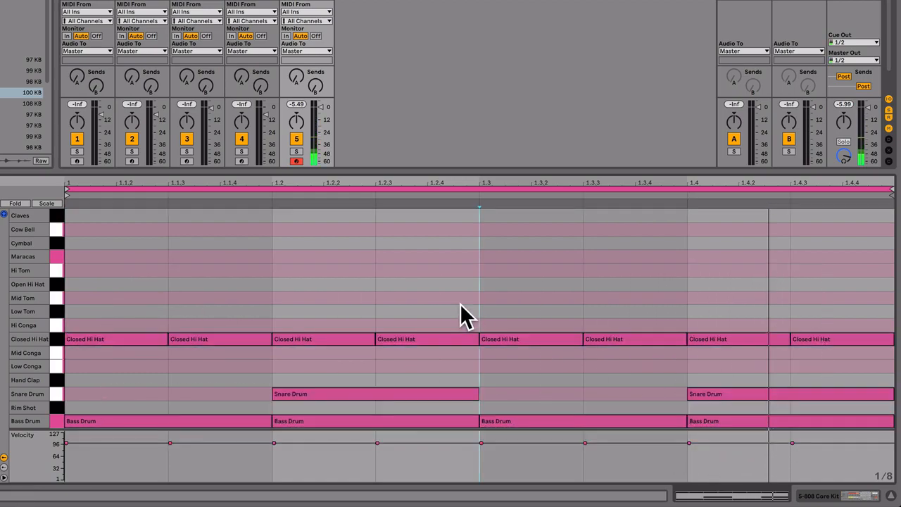
Try Draw Mode again on the empty rows above the Closed Hi Hat notes and switch it off
key(b)
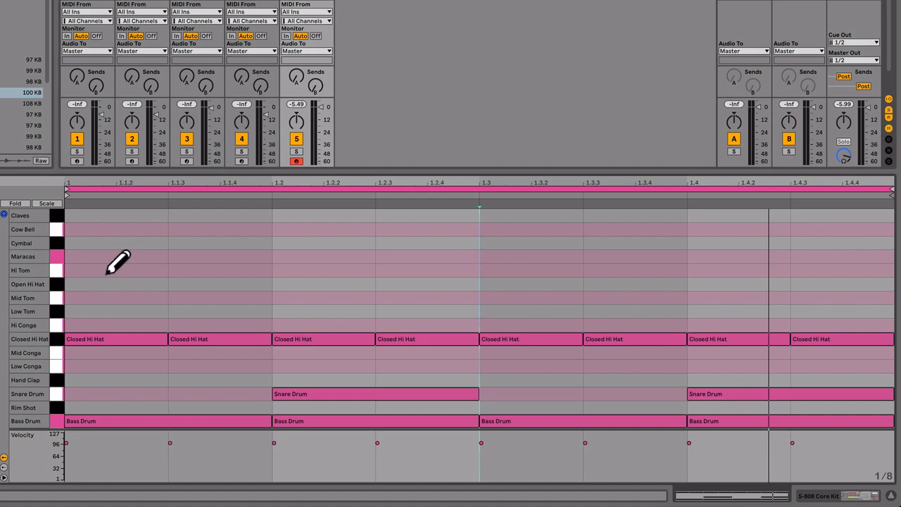
drag(107, 273, 200, 286)
click(137, 296)
click(135, 295)
key(shift)
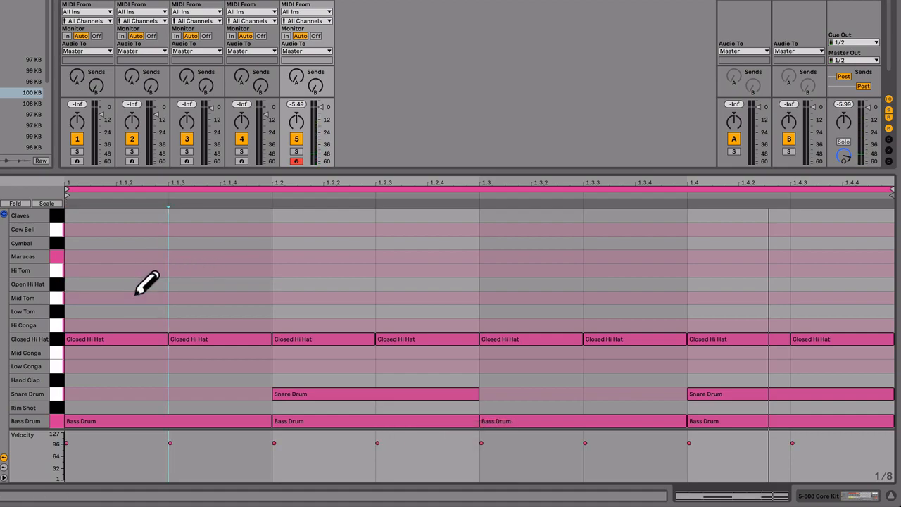
key(b)
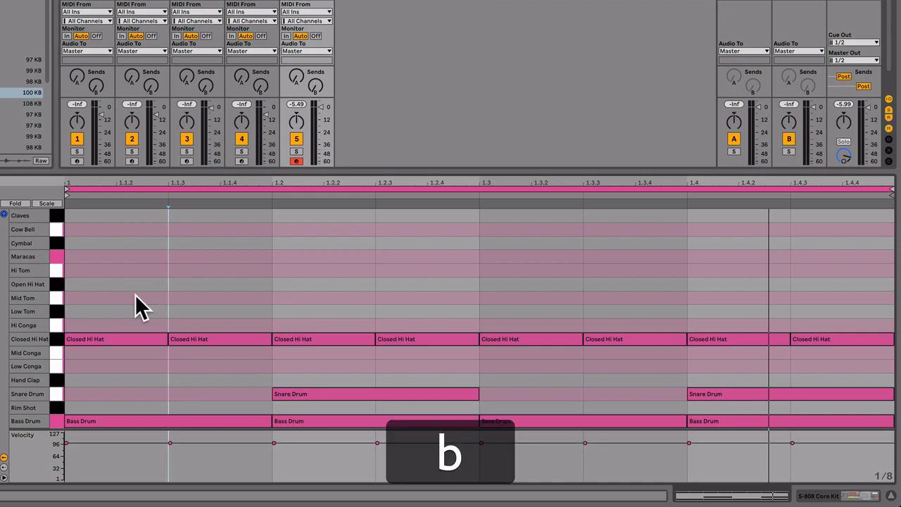